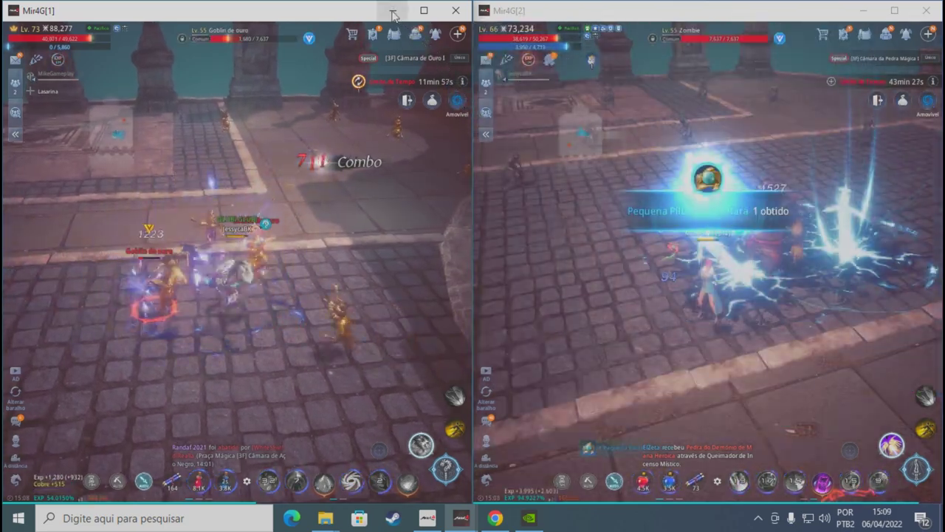
Minimize both Mir4G game windows and switch to Chrome
left_click(392, 11)
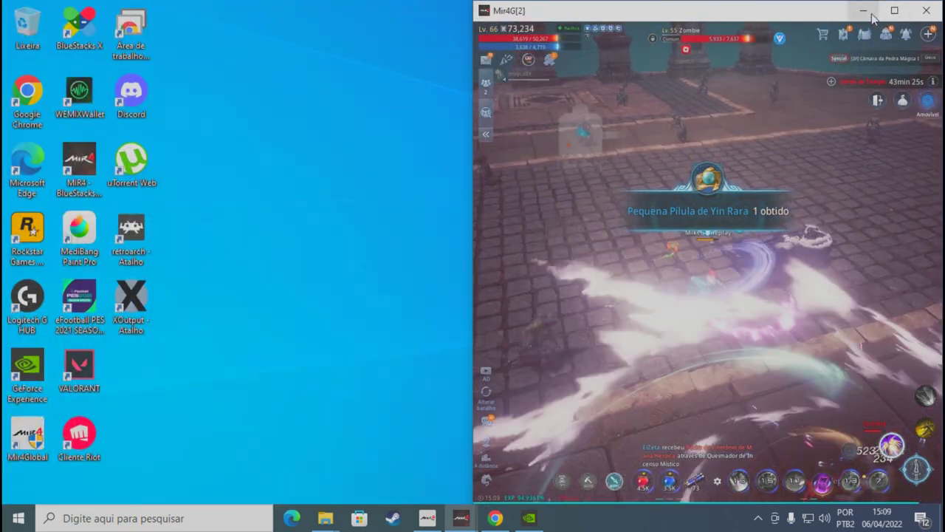
left_click(864, 10)
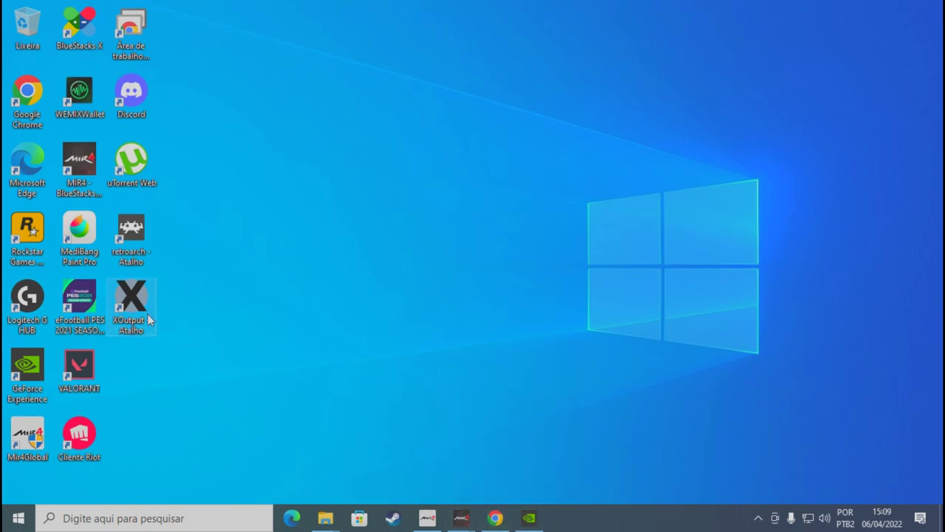
left_click(494, 517)
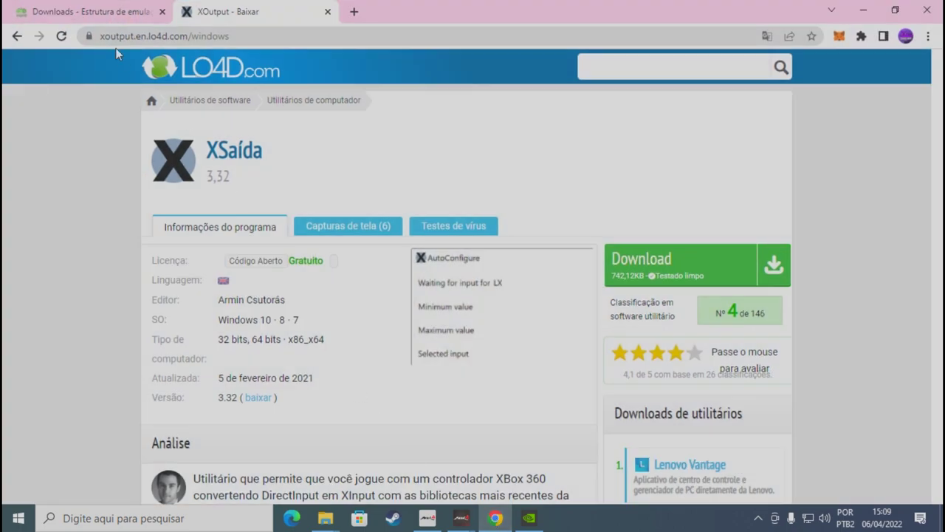
Select the address of the XOutput download page, xoutput.en.lo4d.com/windows, to point it out
left_click(78, 12)
left_click(221, 12)
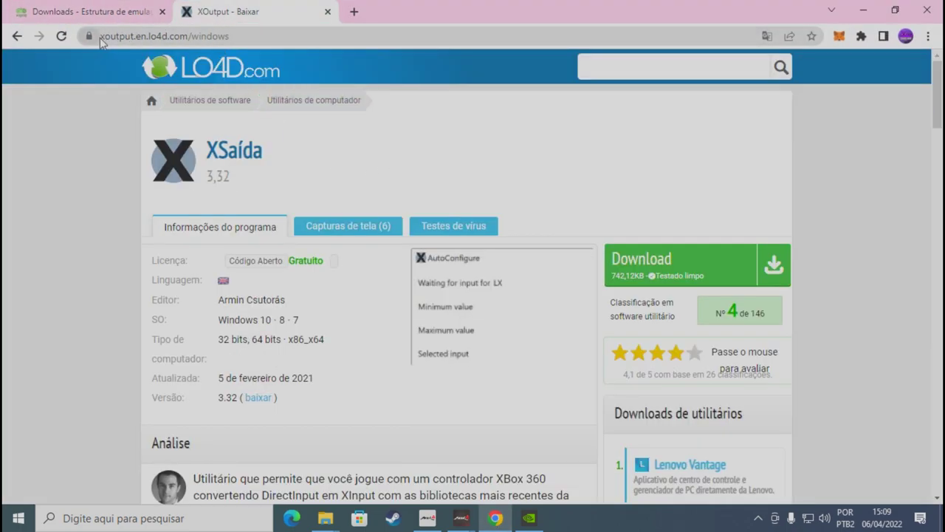
left_click_drag(103, 38, 233, 39)
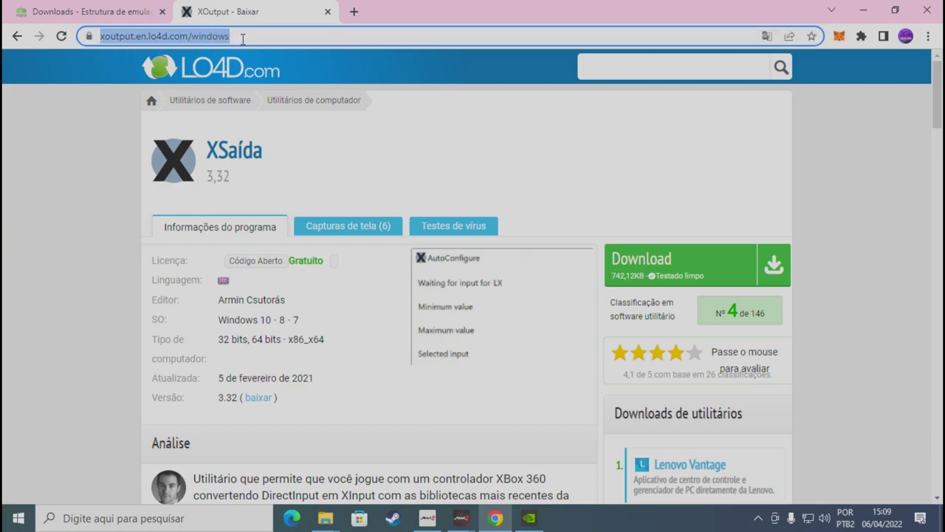
left_click(254, 38)
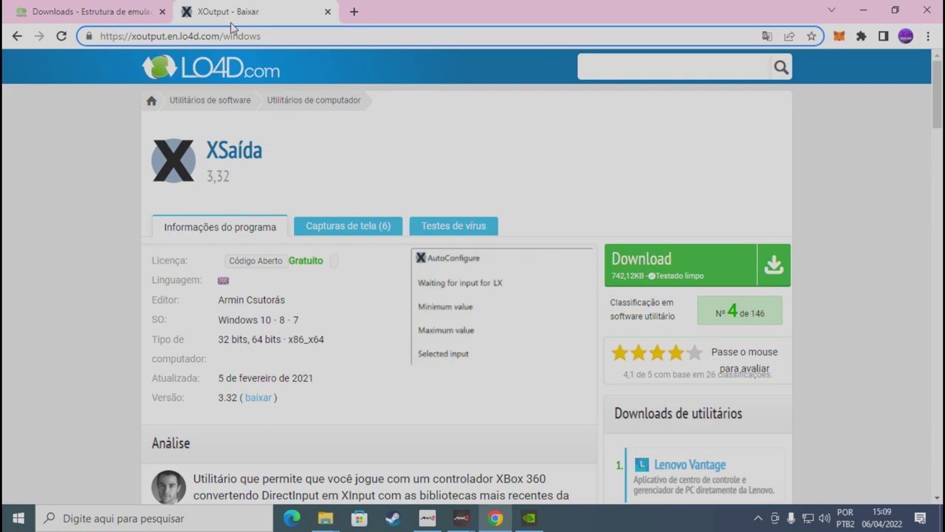
Examine the vigem.org Downloads page alongside the XOutput download page to see which files are required
left_click(147, 11)
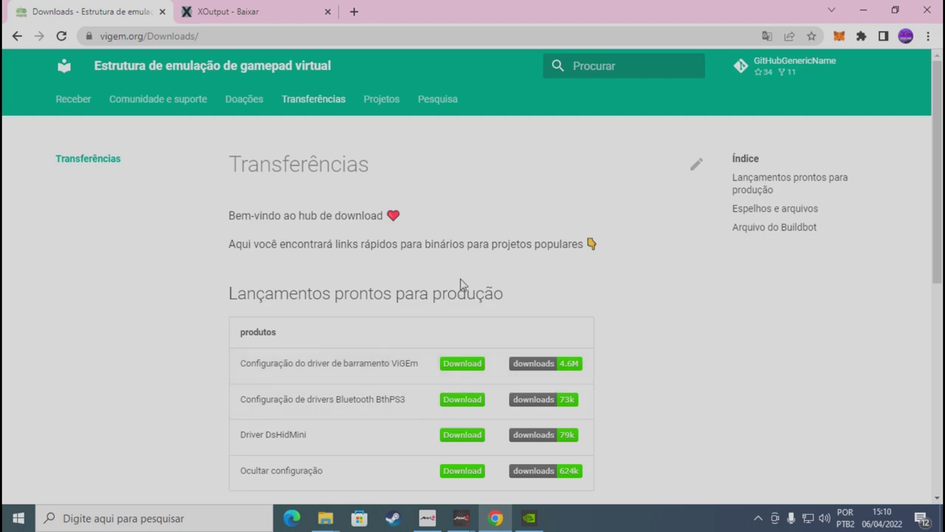
left_click(292, 15)
left_click(114, 6)
left_click(225, 9)
left_click(82, 7)
left_click(225, 9)
left_click(85, 5)
left_click(196, 5)
key("ctrl+Tab")
left_click(267, 9)
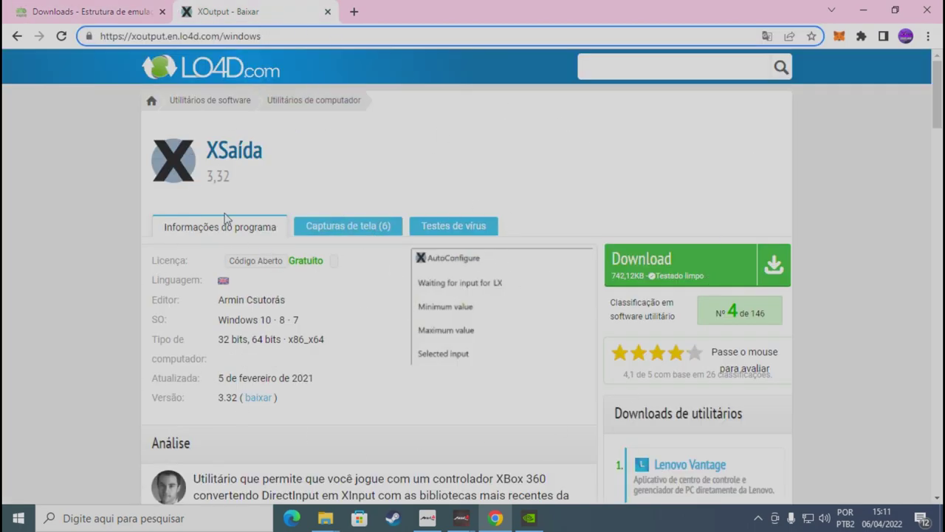
Highlight the ViGEm bus driver setup entry on the vigem.org Downloads page and revisit the XOutput download page
left_click(65, 7)
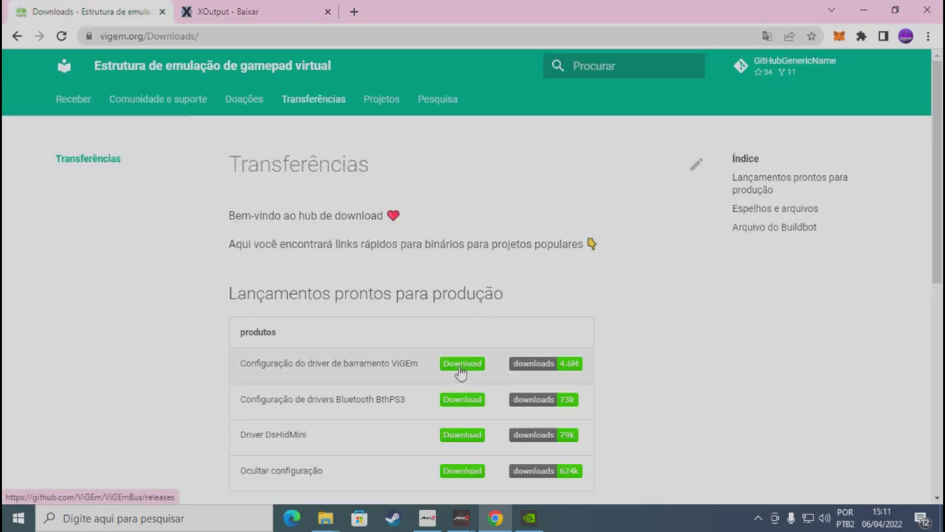
left_click_drag(241, 363, 431, 367)
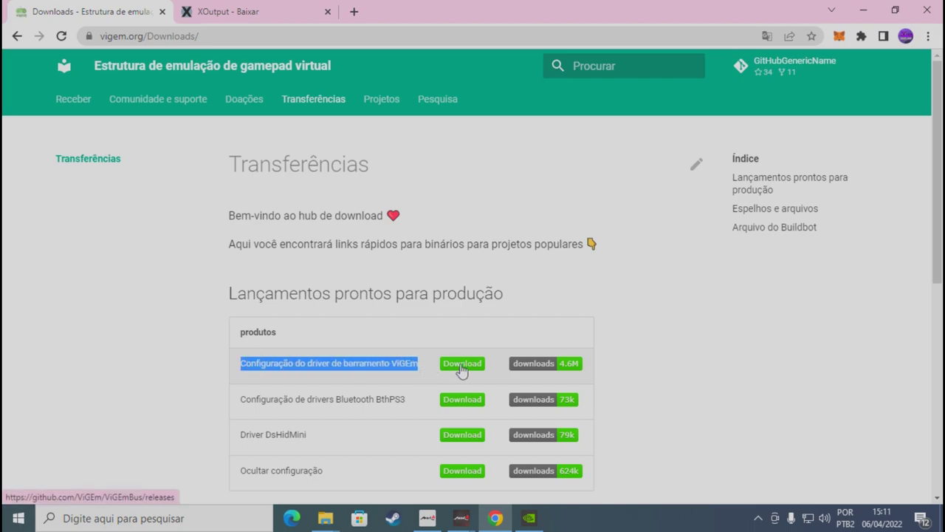
left_click(285, 6)
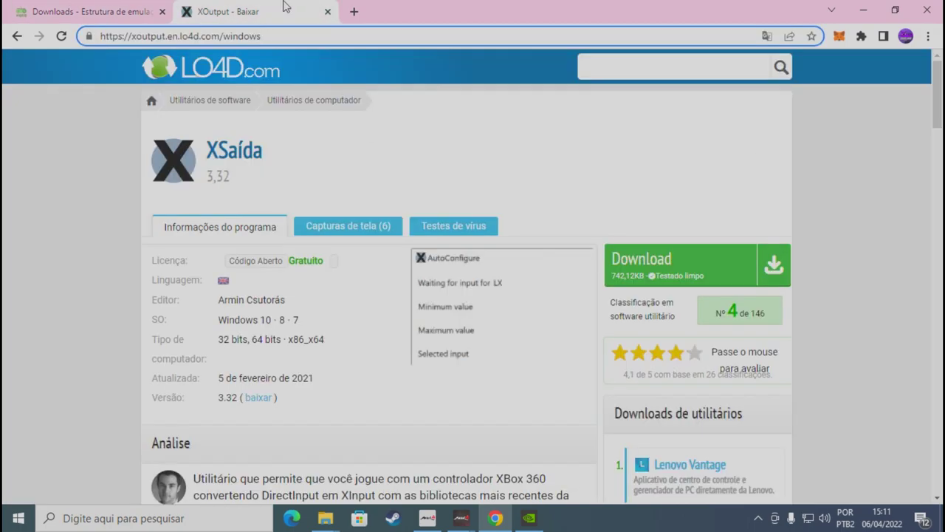
left_click(89, 7)
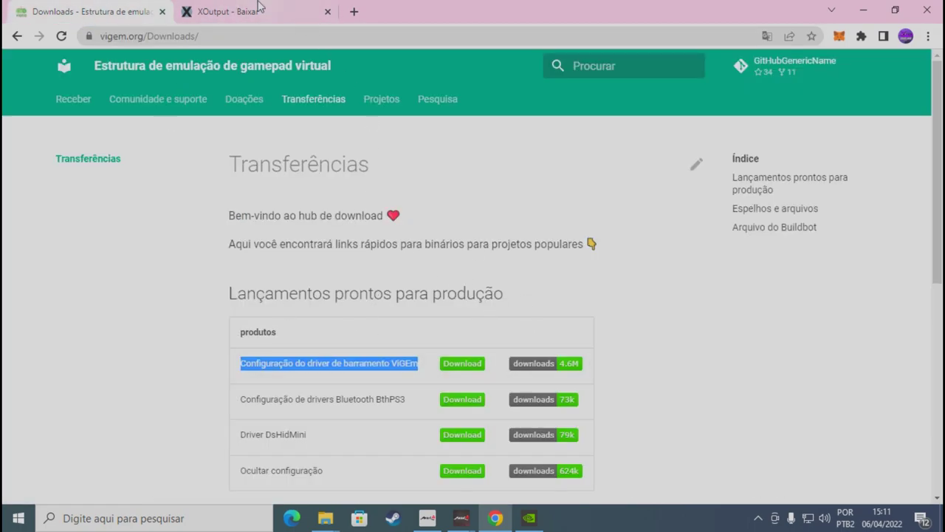
left_click(259, 6)
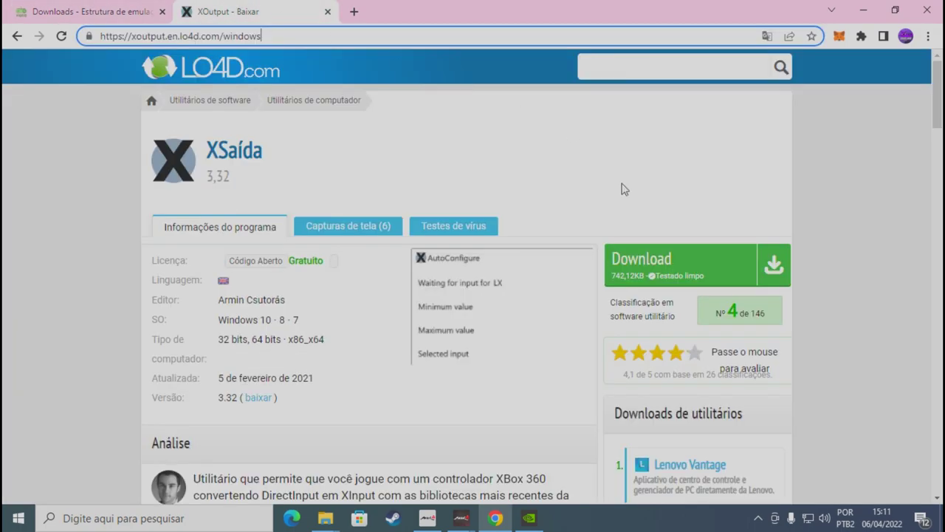
Minimize Chrome, launch XOutput from the desktop and remove the existing game controller
left_click(865, 9)
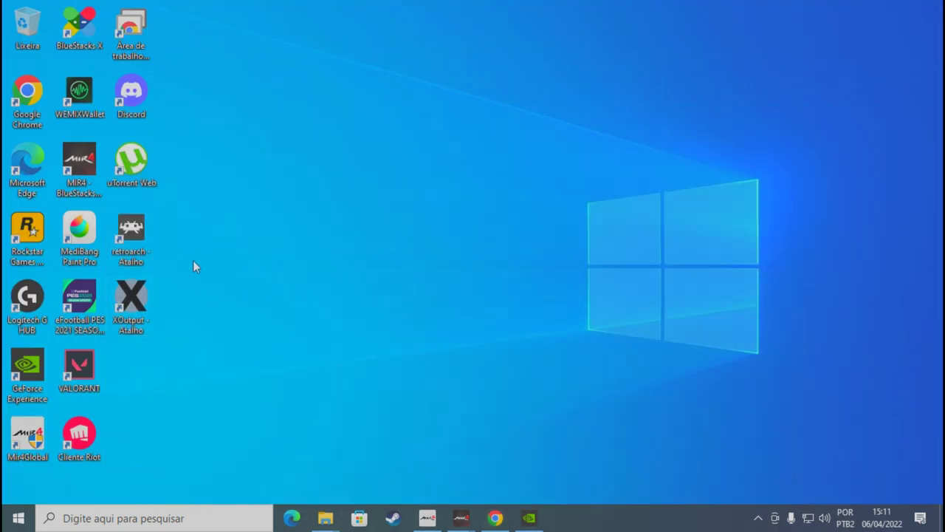
left_click(133, 309)
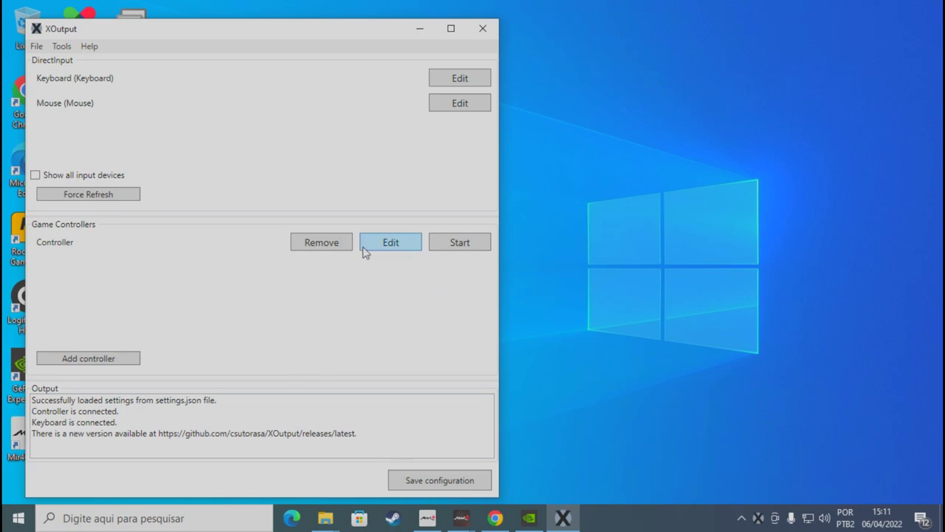
left_click(309, 248)
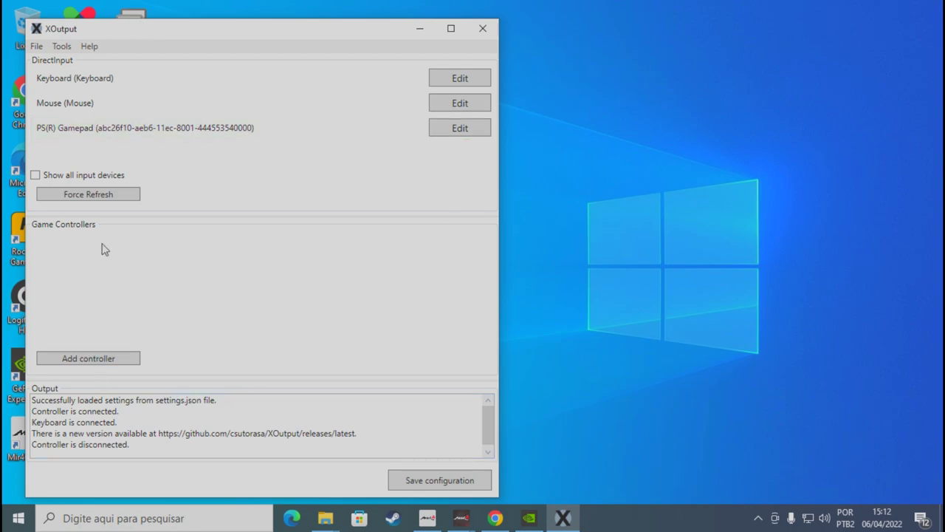
Add a new game controller and map all its axes, DPad directions and buttons except Home to the PS(R) Gamepad
left_click(72, 363)
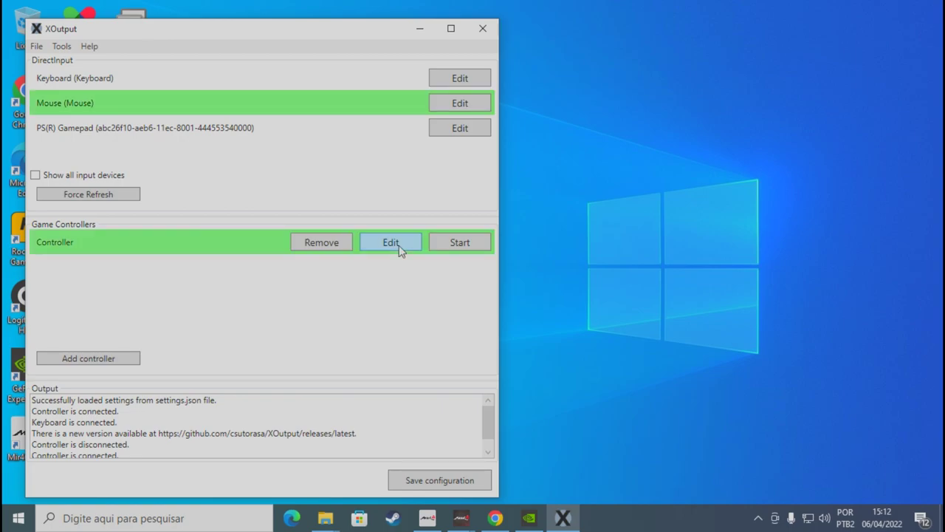
left_click(398, 249)
left_click(815, 45)
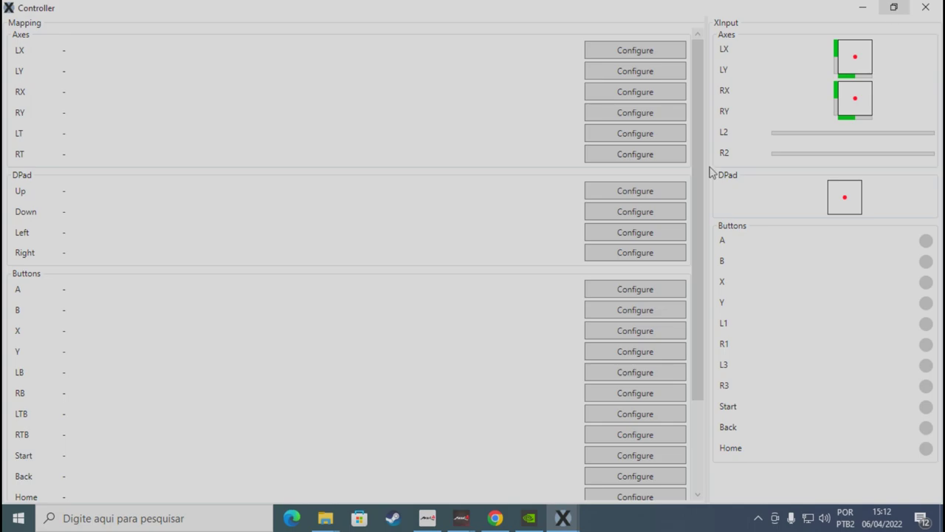
scroll(426, 92, "down", 3)
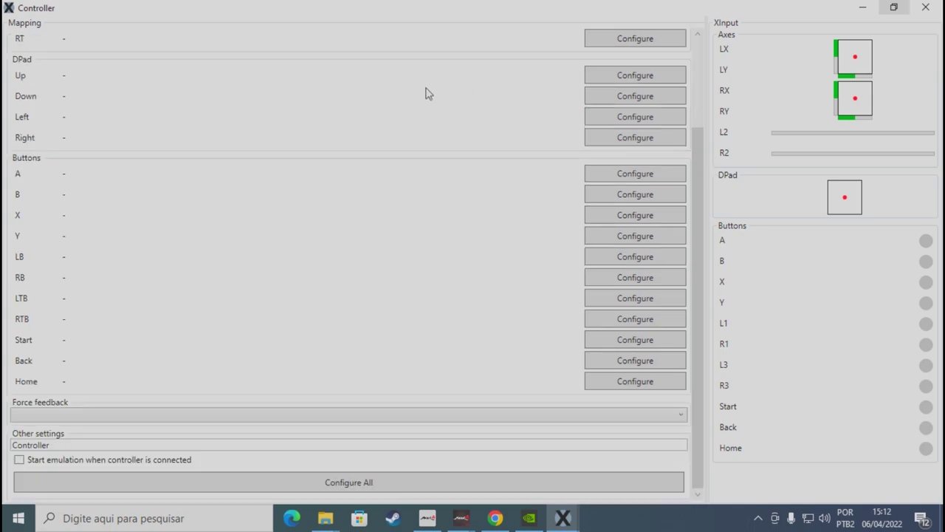
left_click(331, 483)
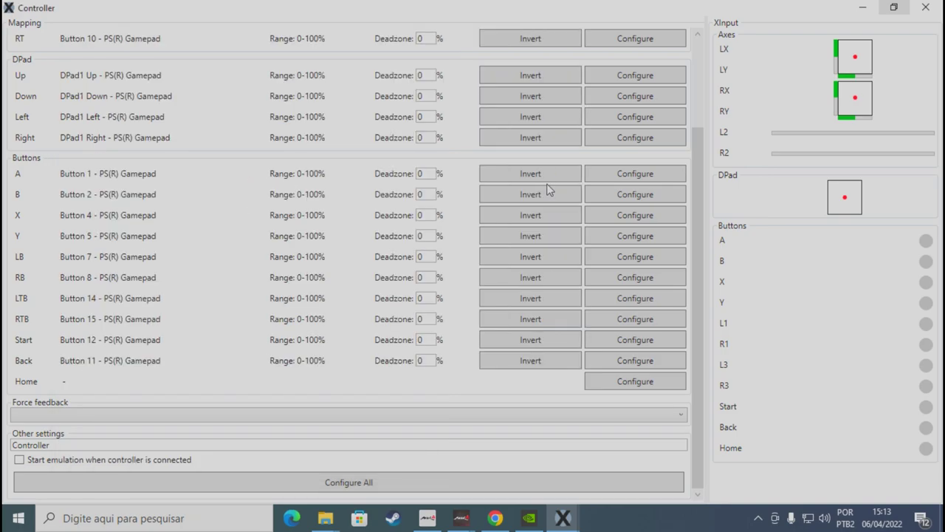
Invert the controller's RY axis mapping and close the controller's settings window
left_click_drag(694, 189, 701, 90)
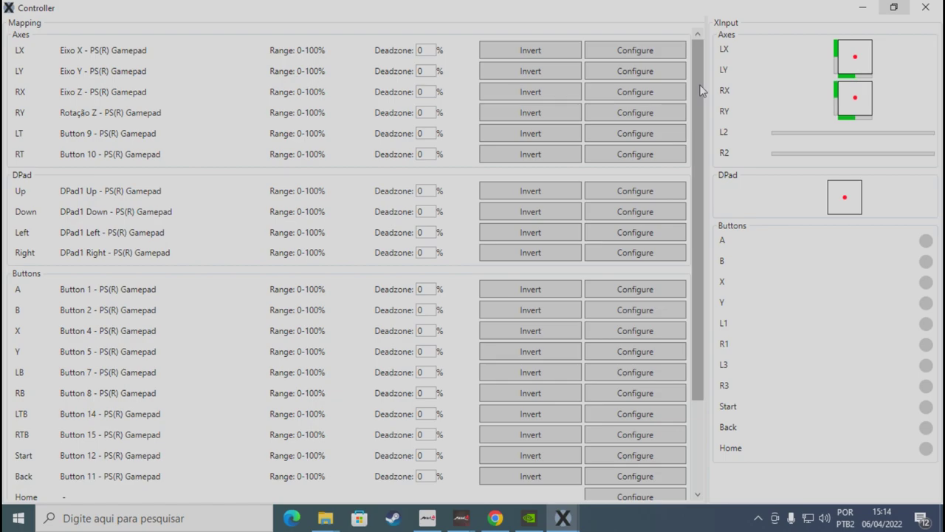
left_click(542, 112)
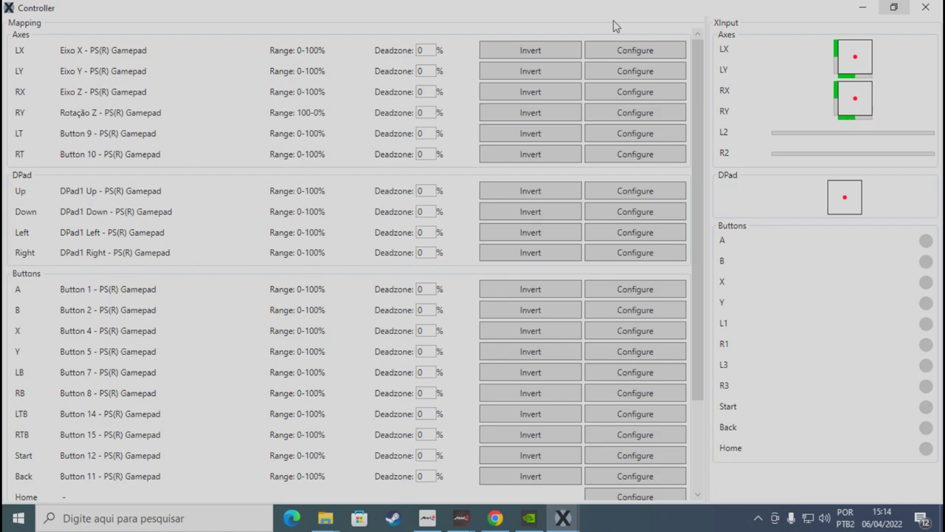
scroll(534, 154, "down", 3)
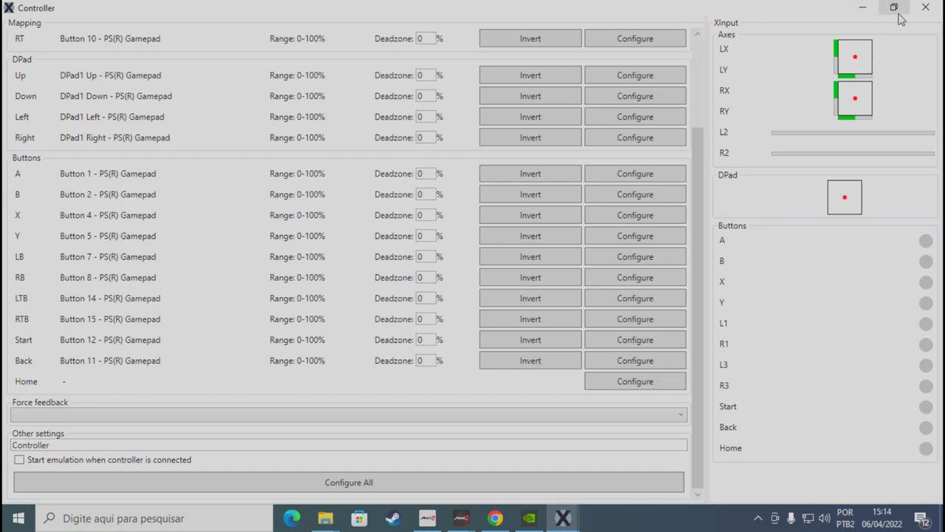
left_click(939, 8)
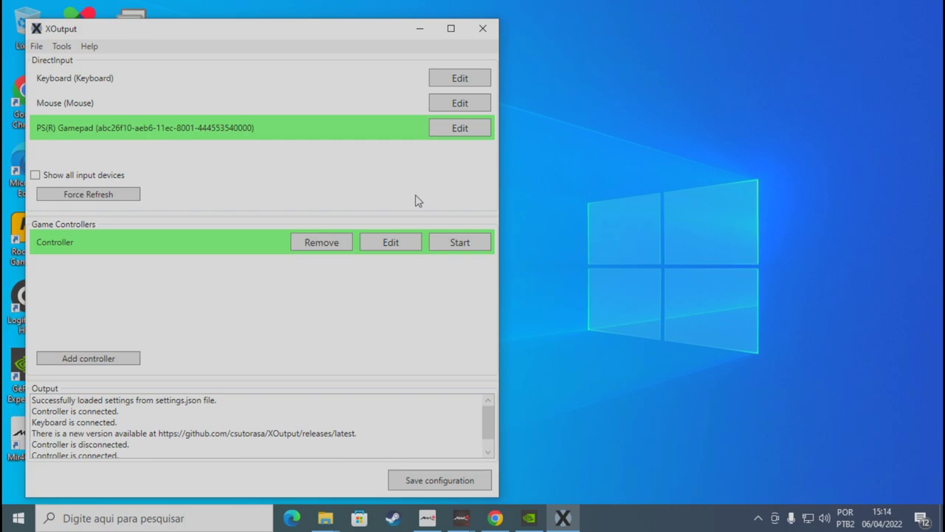
Start and stop emulation of the mapped controller, and close XOutput
left_click(459, 242)
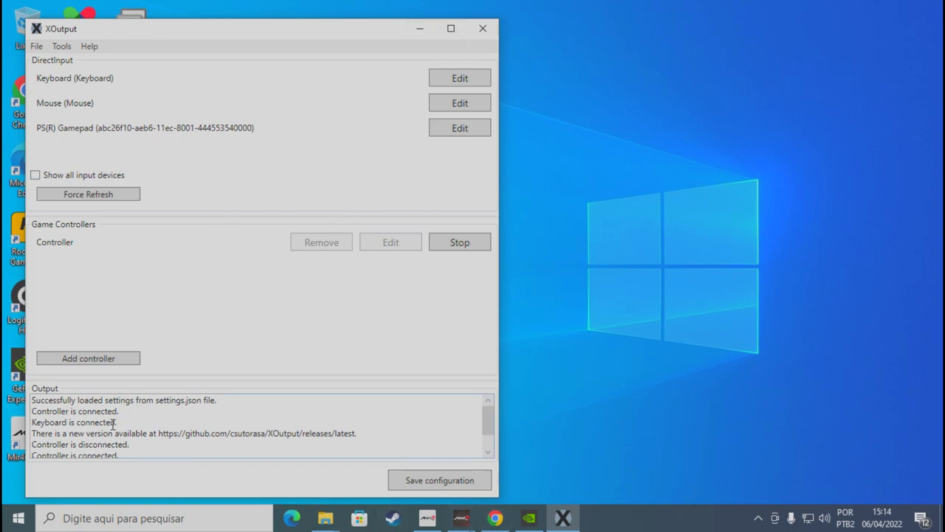
left_click(460, 245)
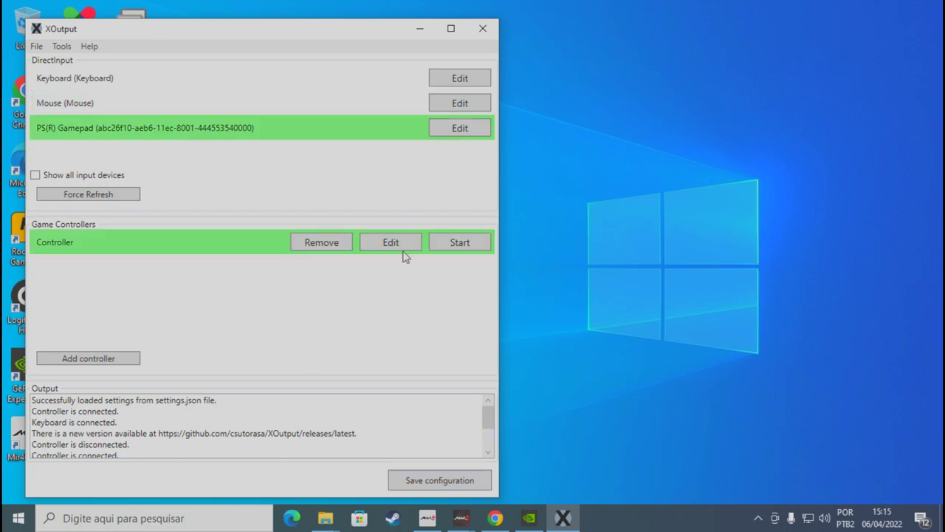
left_click(484, 31)
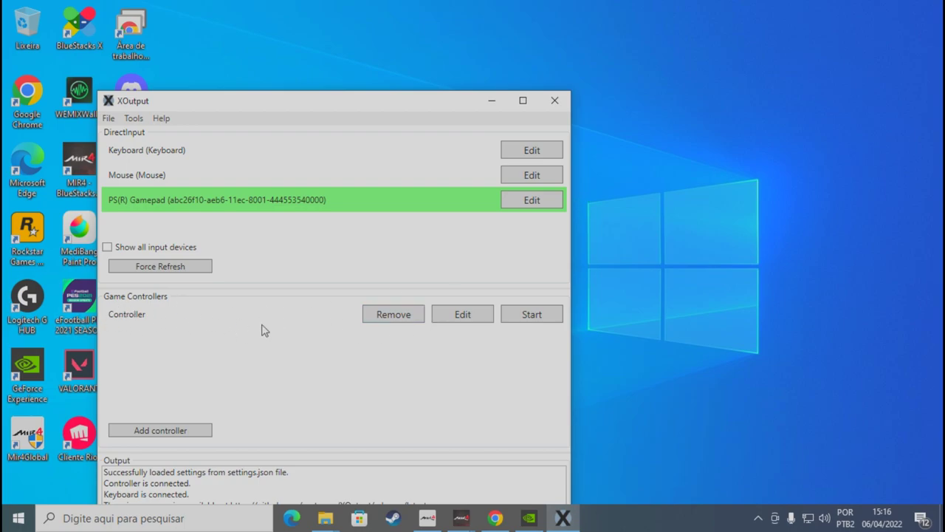
left_click(555, 101)
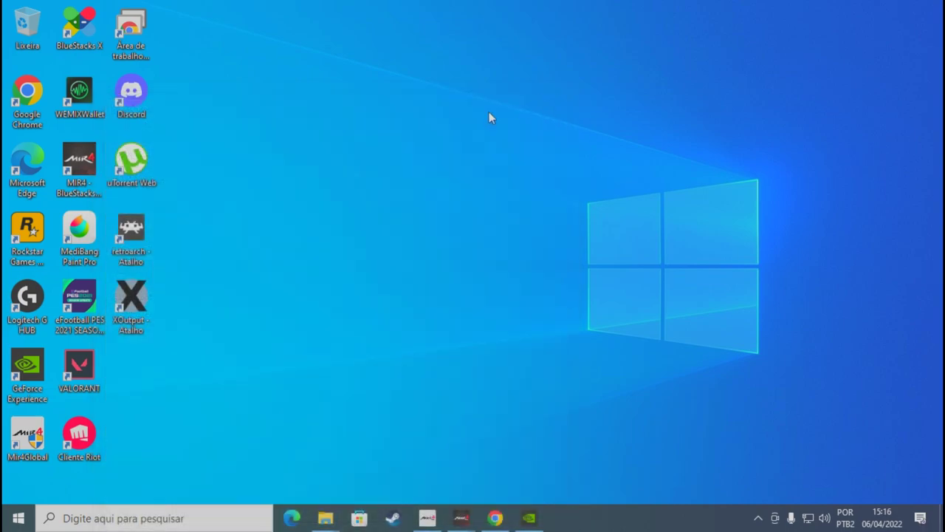
Reopen XOutput to check its input device and game controller lists, and close it again
left_click(140, 295)
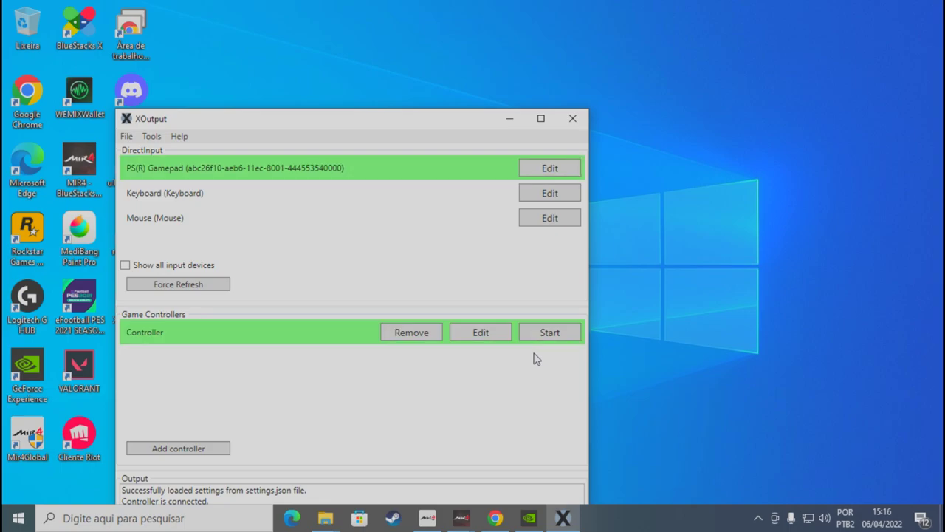
left_click_drag(356, 132, 344, 37)
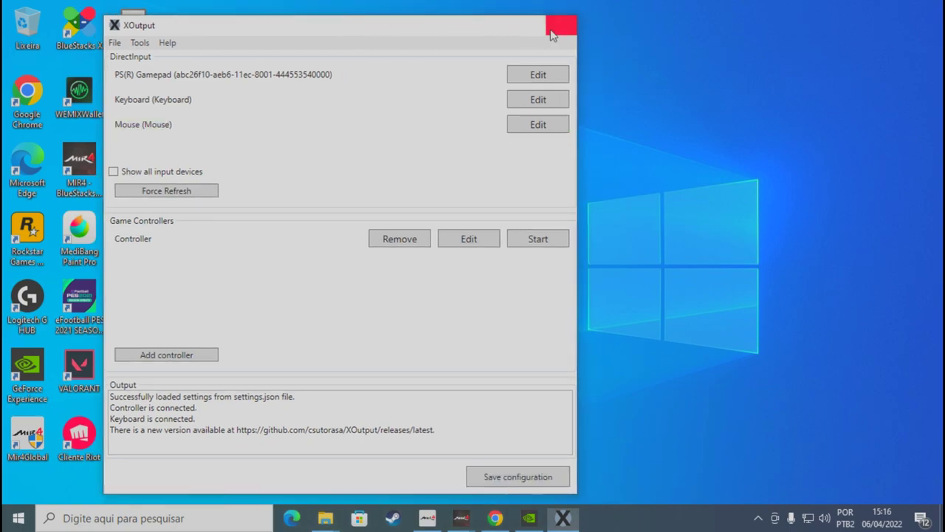
left_click(553, 35)
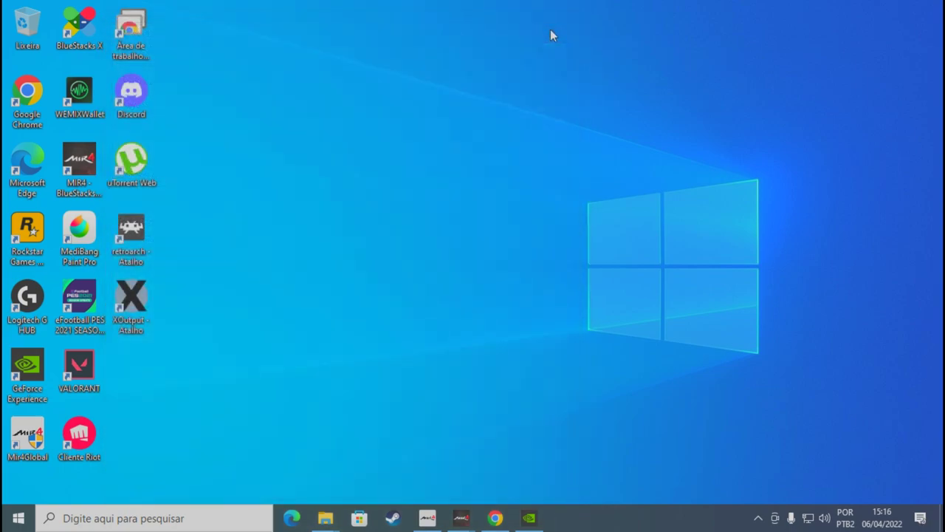